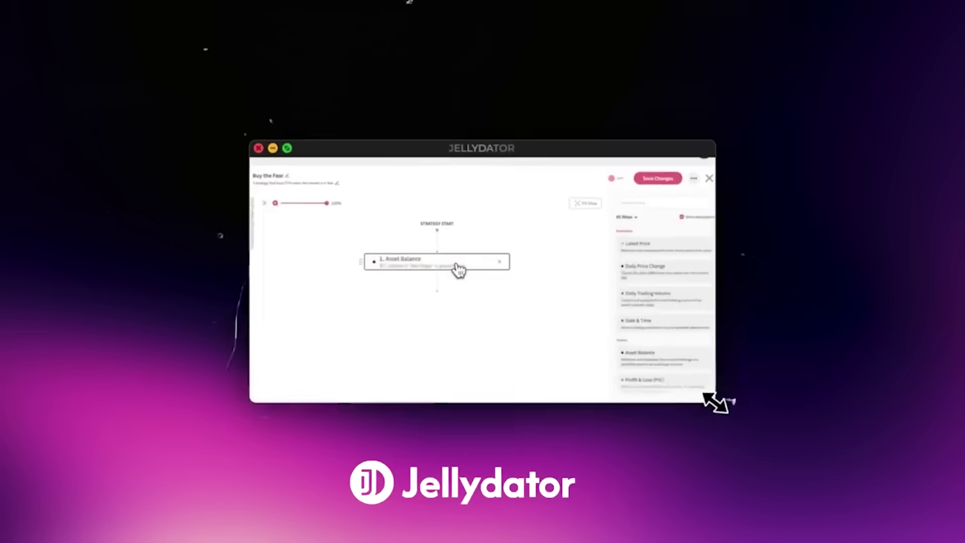
Set the Asset Balance step to check Ethereum (ETH) with a less-than-or-equal condition.
left_click(457, 269)
left_click(647, 262)
left_click(646, 346)
left_click(727, 307)
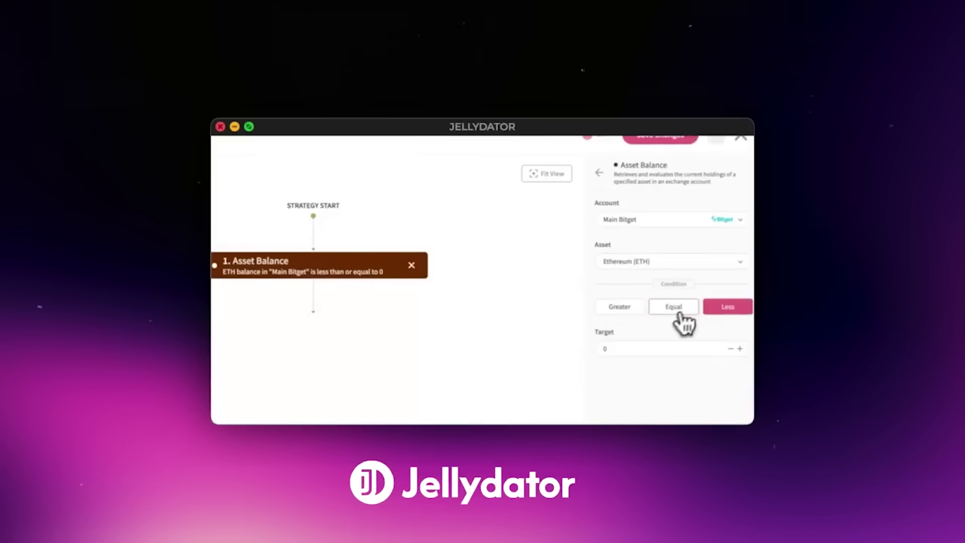
left_click(675, 308)
left_click(642, 348)
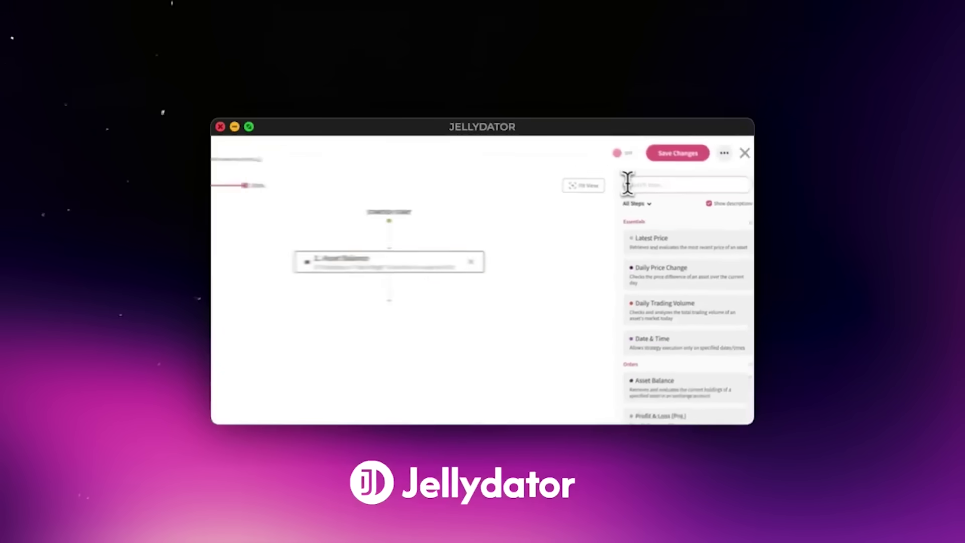
Add a Crypto Fear & Greed Index step with sentiment less than or equal to Fear.
type("fear")
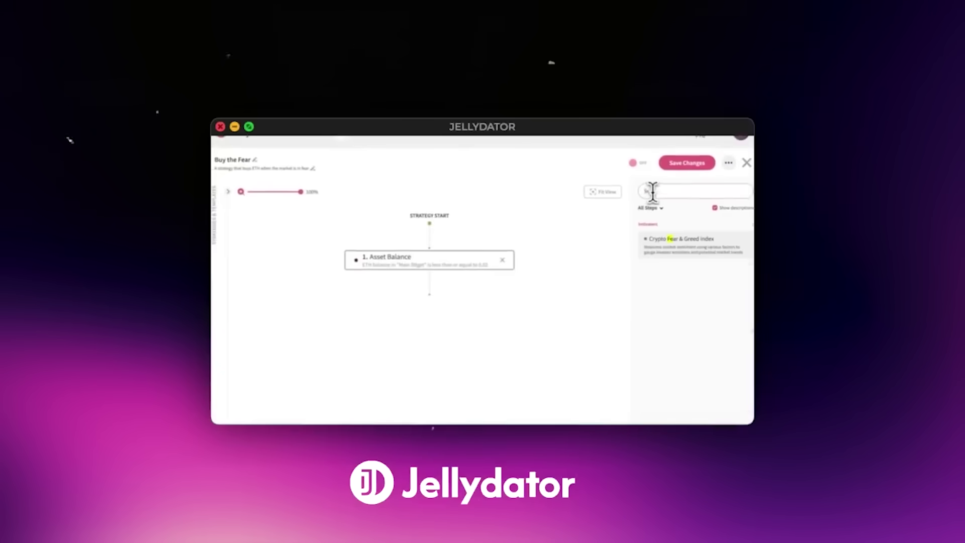
left_click_drag(681, 241, 472, 312)
left_click(471, 314)
left_click(713, 300)
left_click(728, 261)
left_click(675, 261)
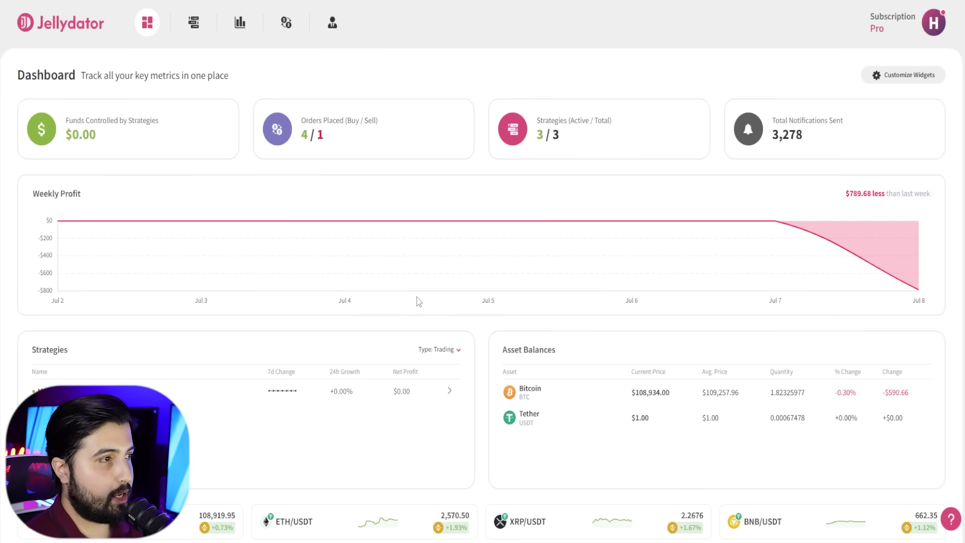
Create a new empty strategy, My Strategy #4, from the Strategies list.
left_click(199, 29)
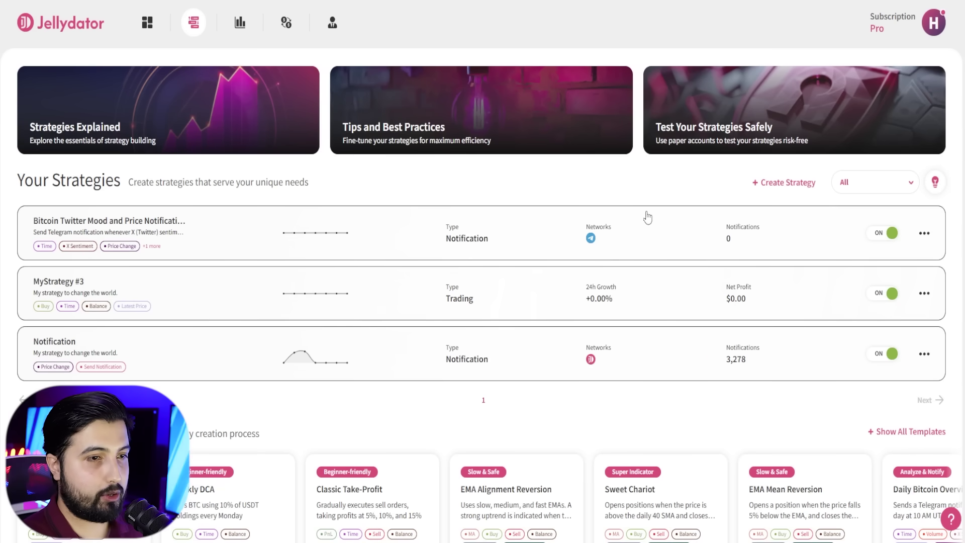
left_click(793, 192)
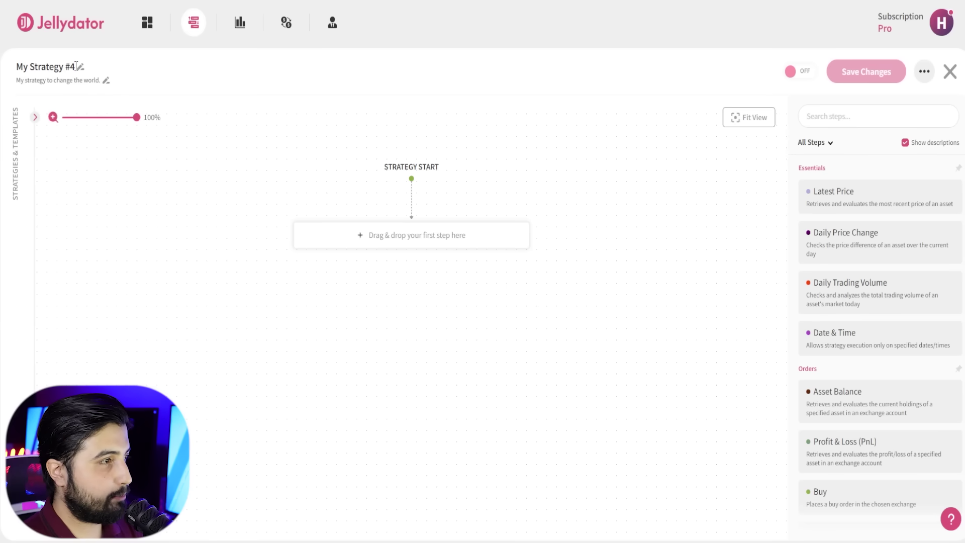
Rename the strategy 'Weekly DCA' and paste the description 'Buys BTC using 10% of USDT holdings every Monday'.
left_click_drag(75, 67, 16, 66)
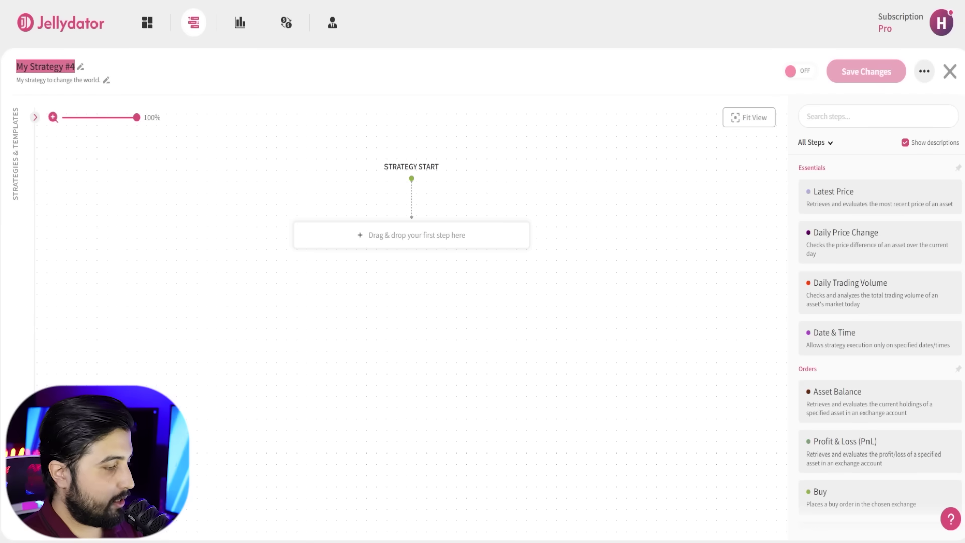
type("Weekly DCA")
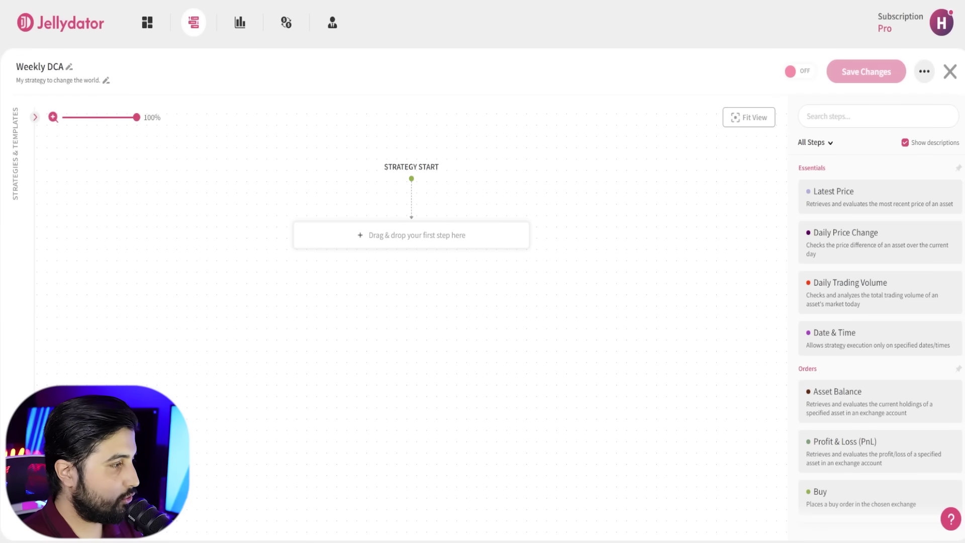
triple_click(68, 80)
type("Buys BTC using 10% of USDT holdings every Monday")
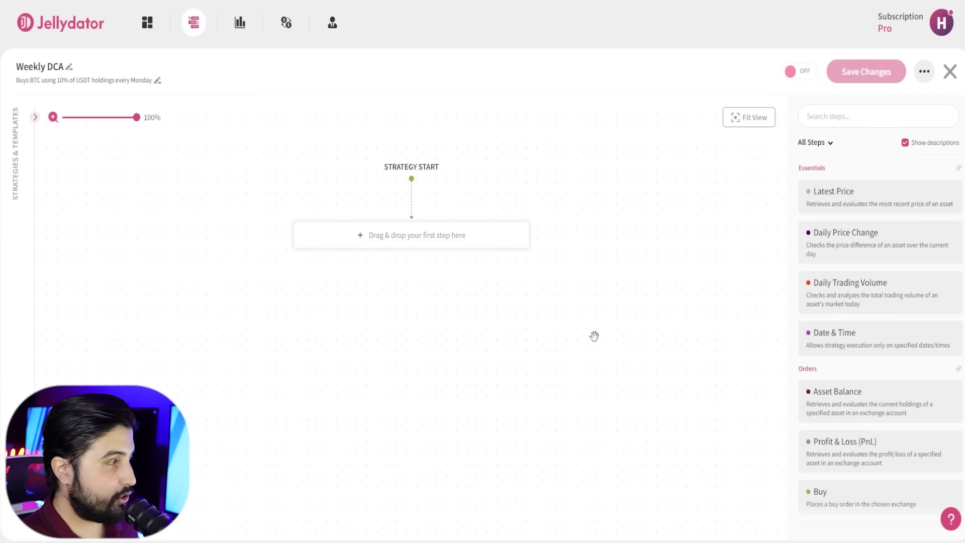
Add a Date & Time step as step one with Schedule set to Once every Monday.
left_click(861, 116)
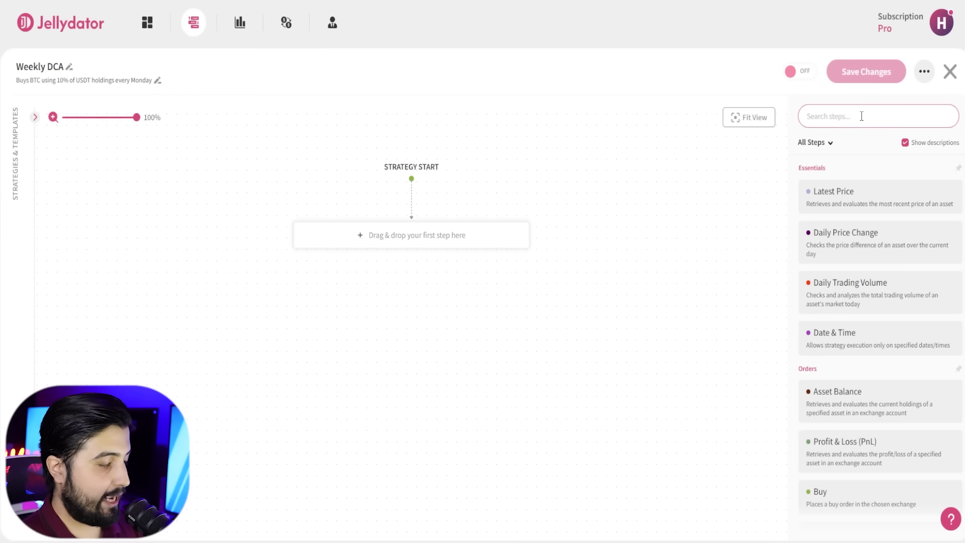
type("date")
left_click_drag(865, 204, 395, 241)
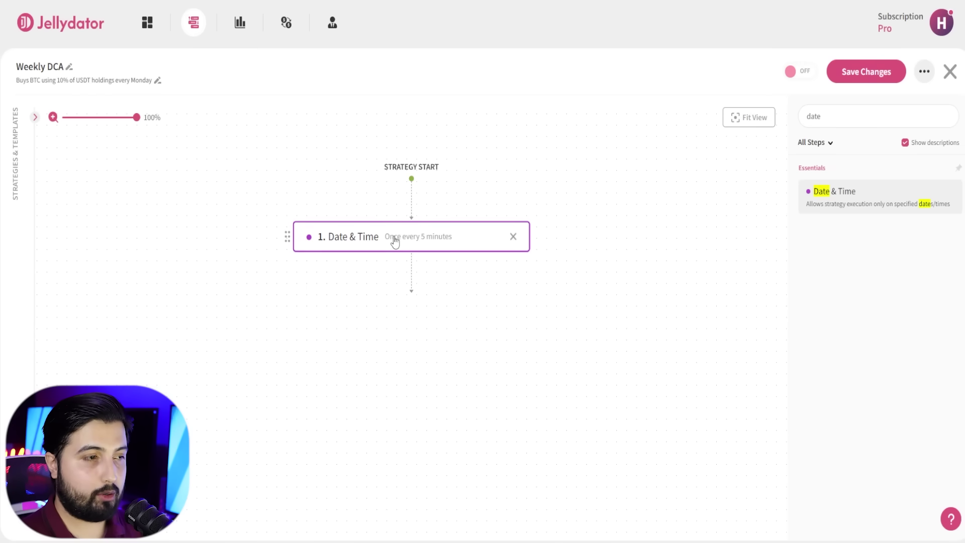
left_click(394, 242)
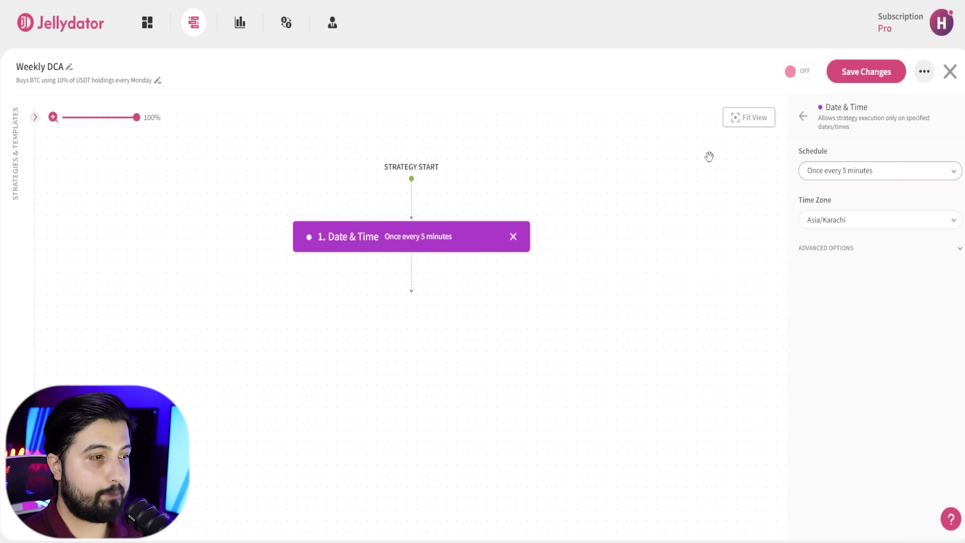
left_click(858, 172)
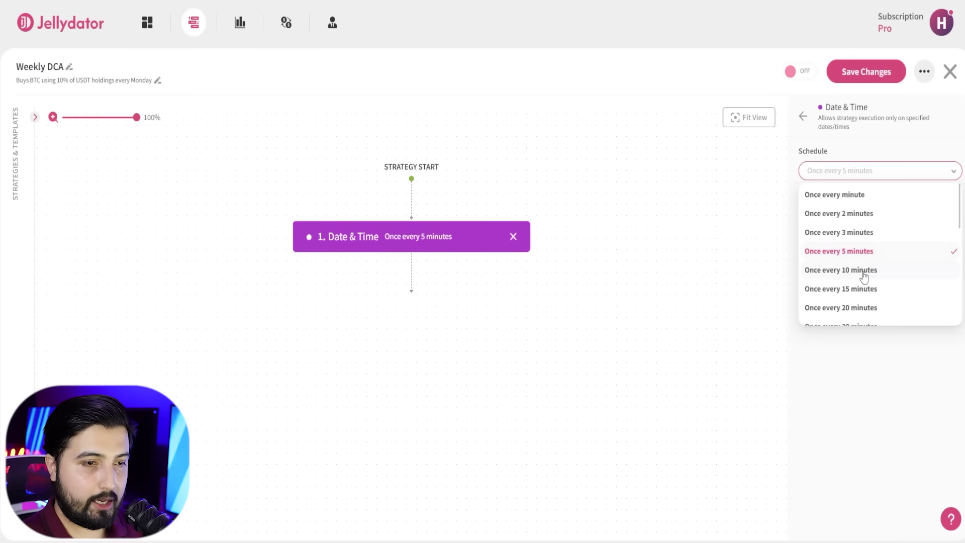
scroll(870, 272, "down", 4)
scroll(869, 272, "down", 3)
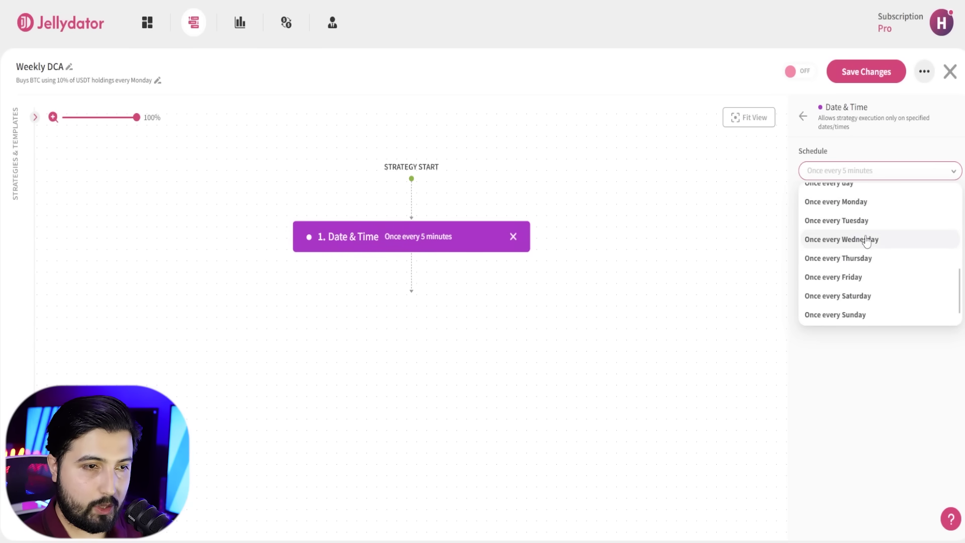
left_click(849, 202)
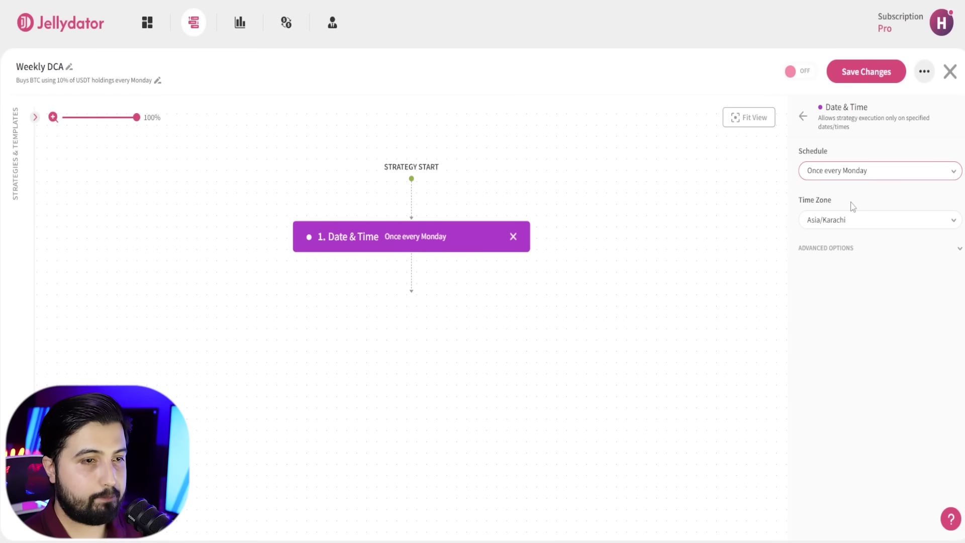
left_click(803, 116)
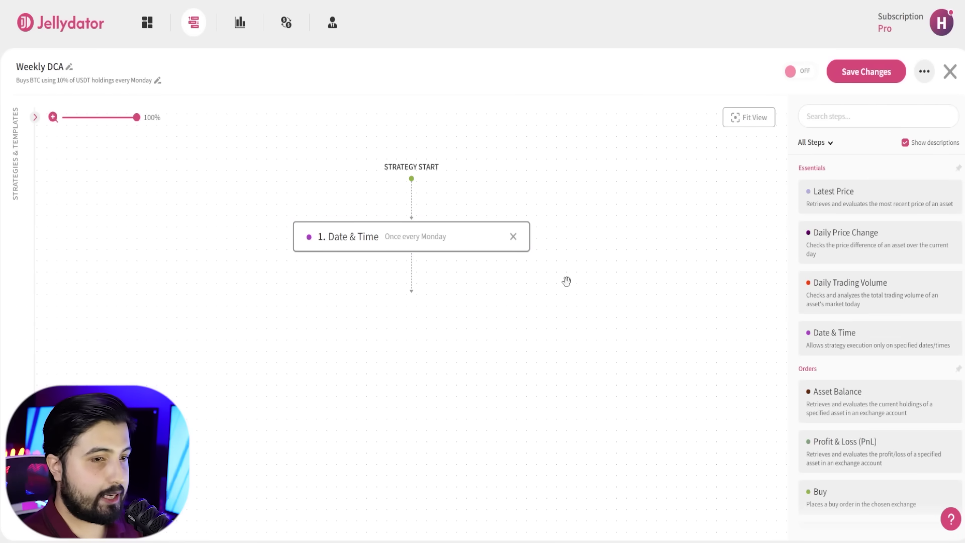
Add an Asset Balance step below the Date & Time step.
left_click(846, 122)
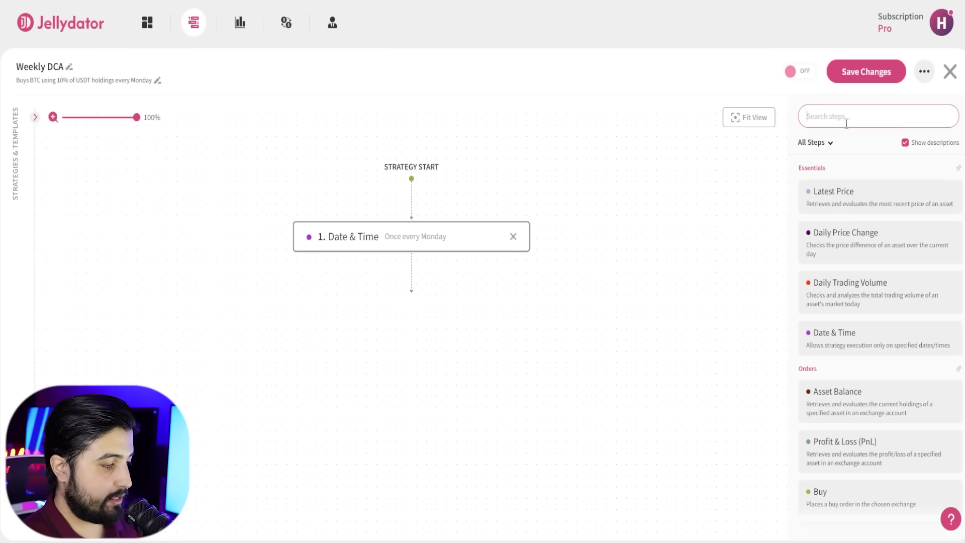
type("asse")
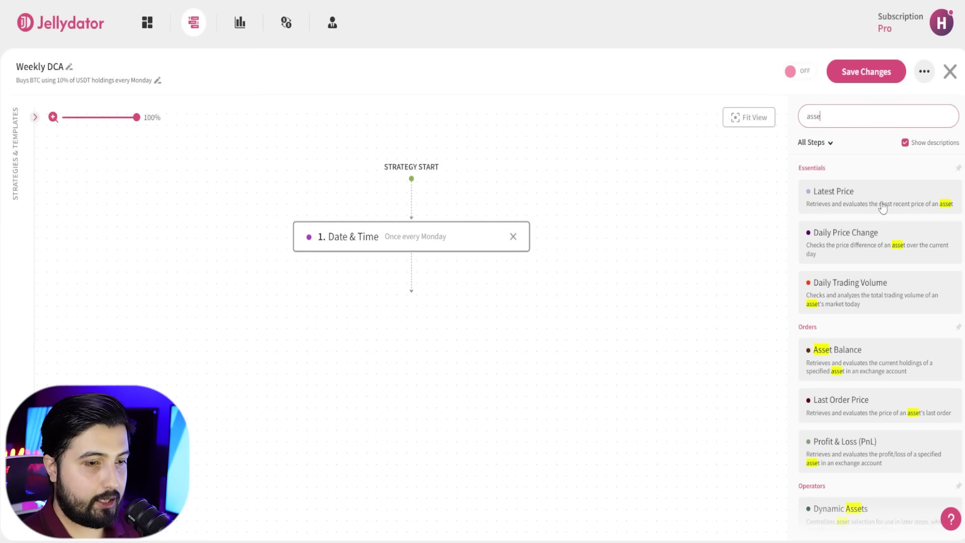
left_click_drag(875, 359, 373, 275)
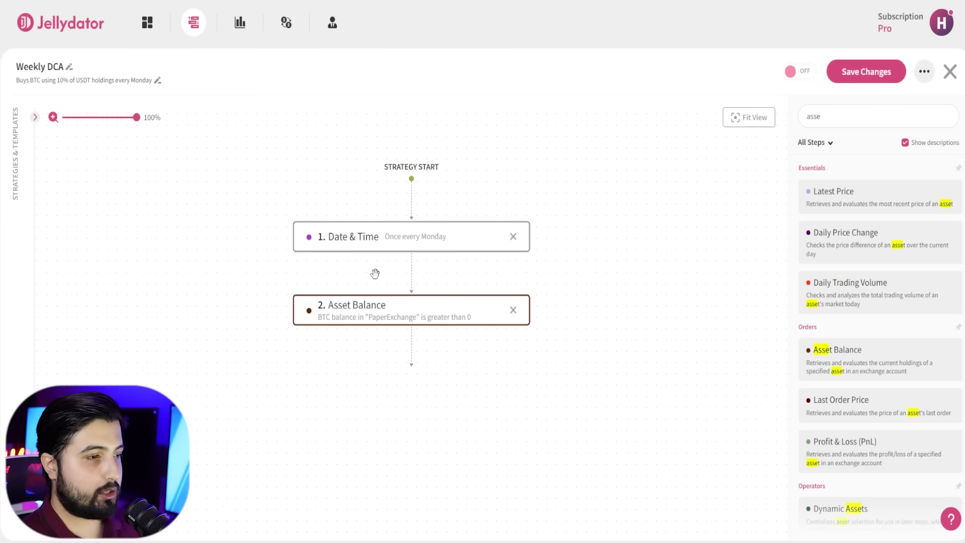
left_click(410, 317)
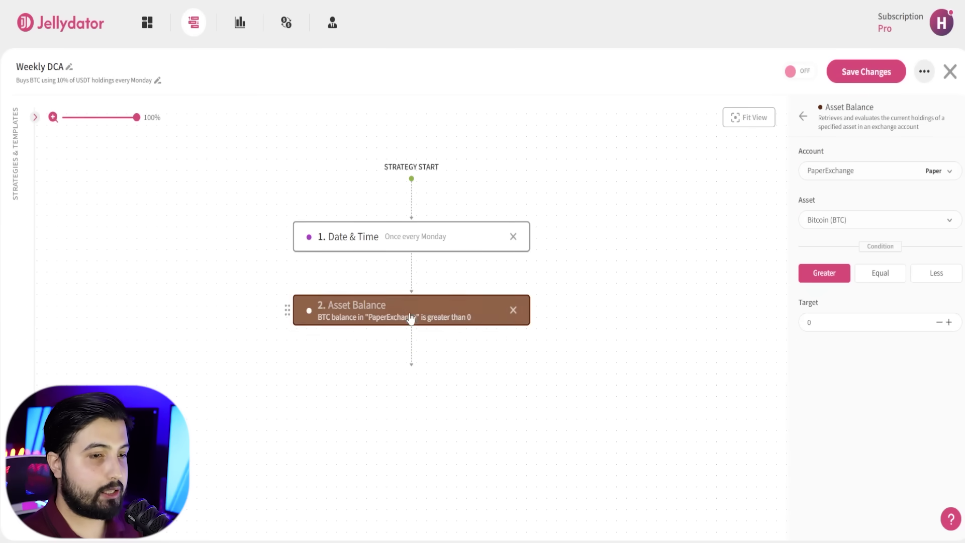
Set the balance check to Tether (USDT) greater than or equal to 50.
left_click(842, 220)
left_click(841, 300)
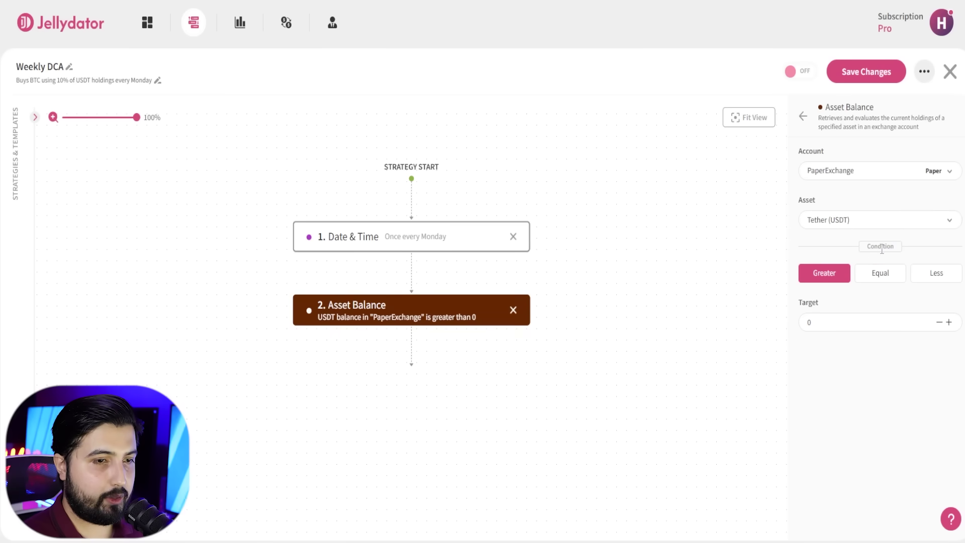
left_click(882, 277)
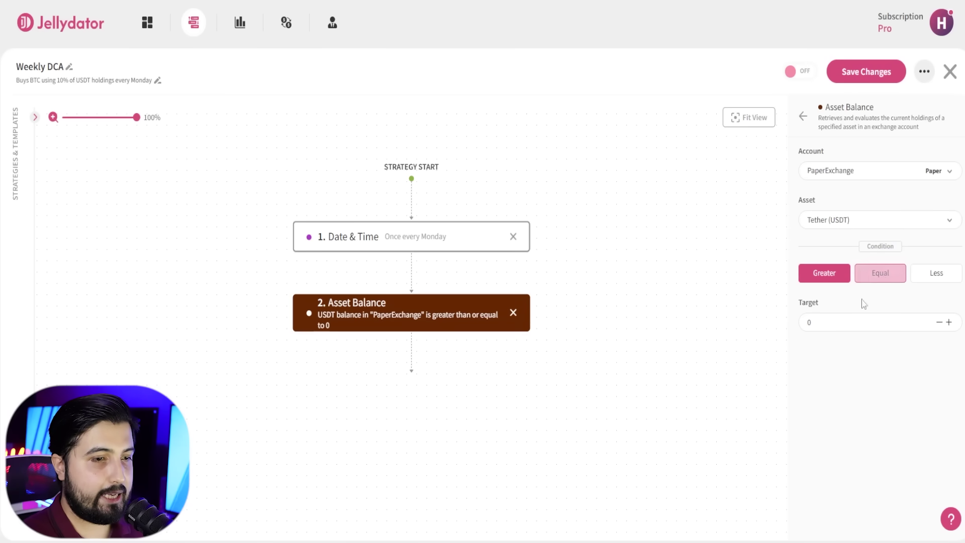
left_click(810, 321)
type("50")
left_click(773, 377)
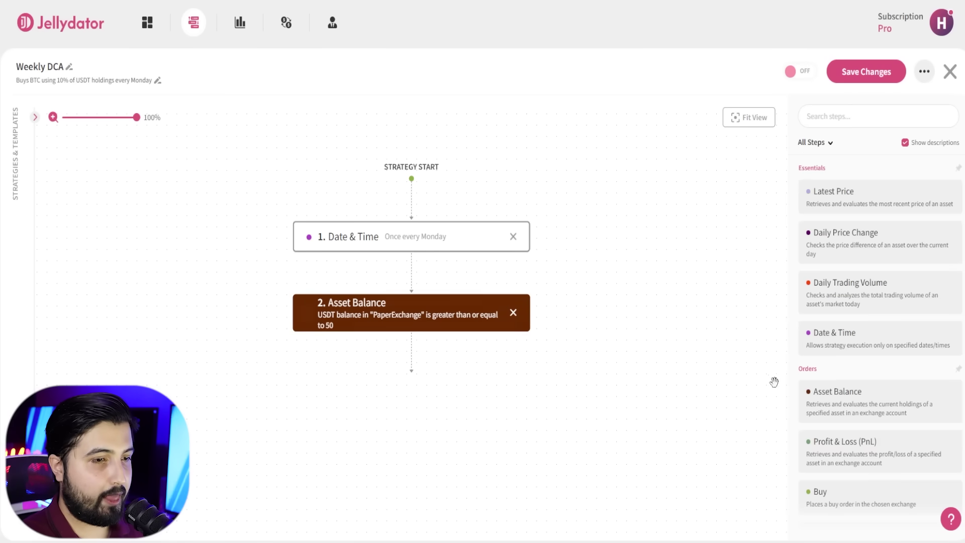
left_click(481, 321)
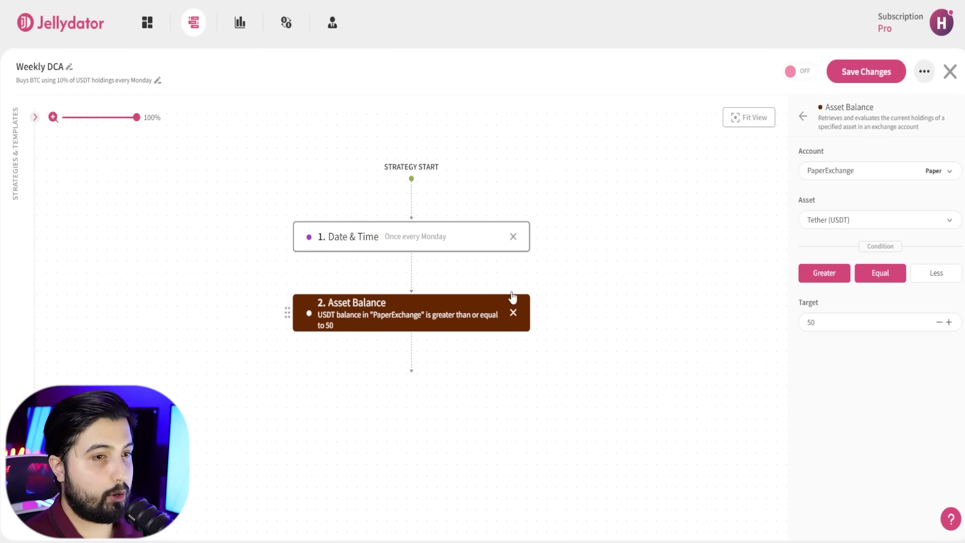
left_click(708, 121)
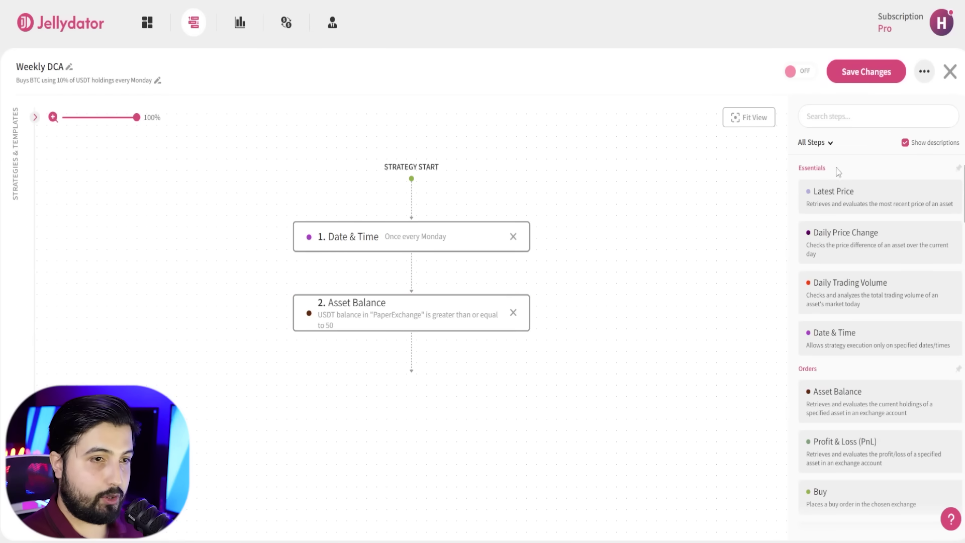
Add a Buy step below the Asset Balance step.
left_click(836, 116)
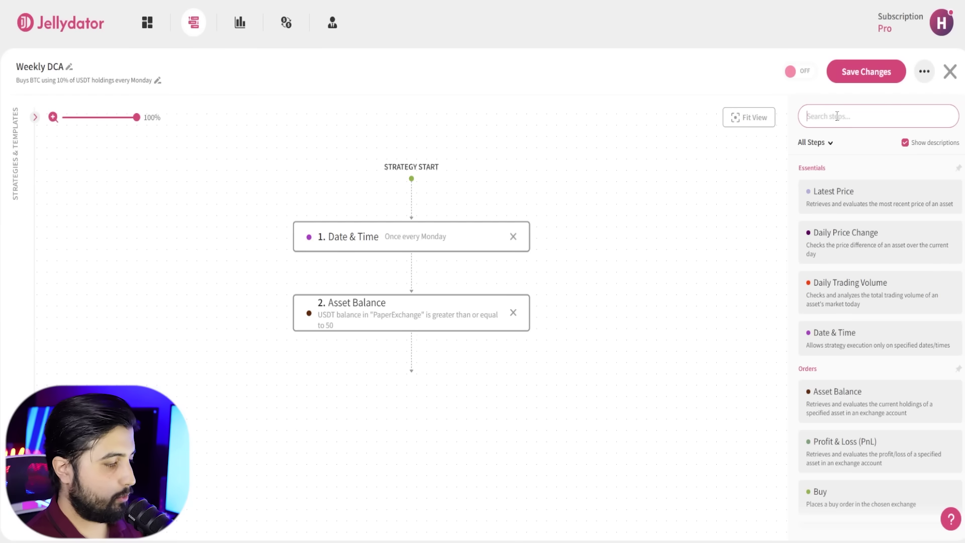
type("buy")
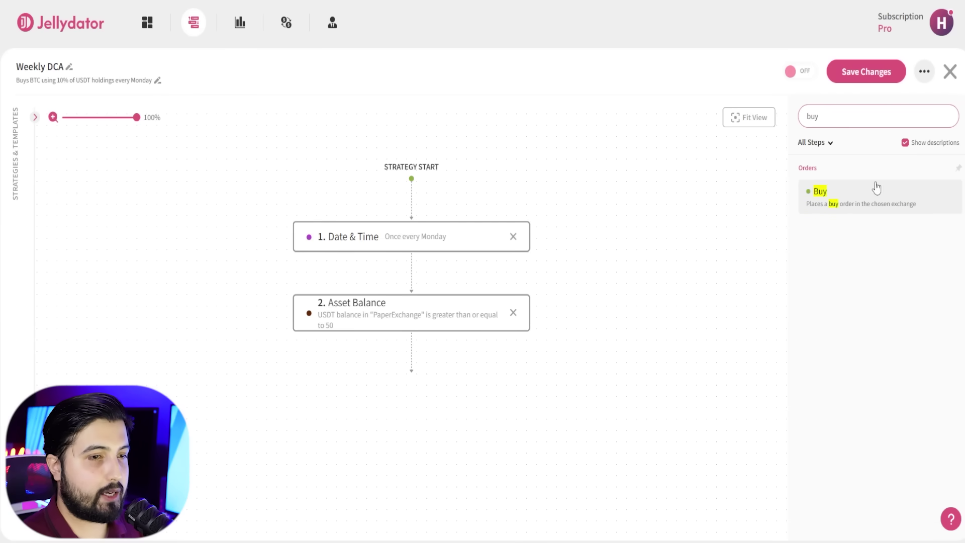
left_click_drag(874, 188, 382, 358)
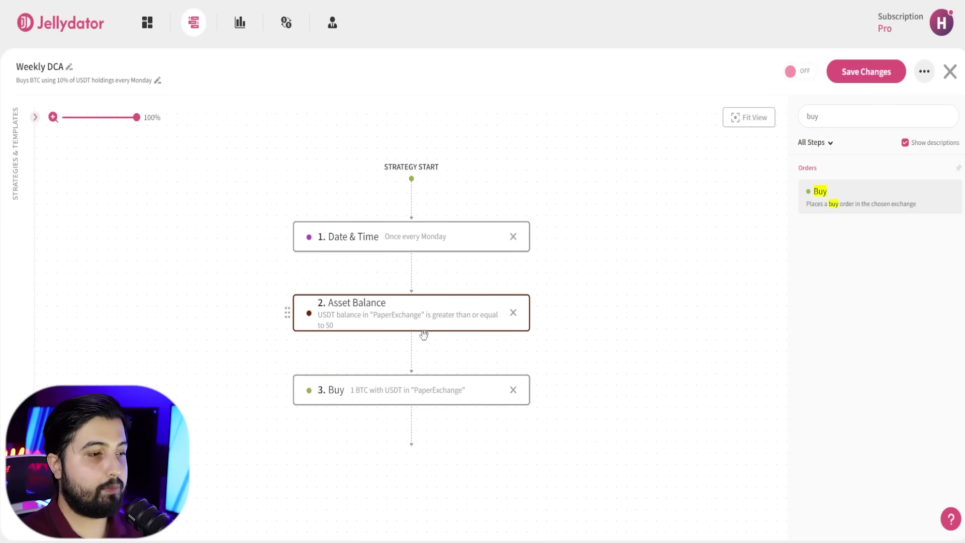
left_click(408, 394)
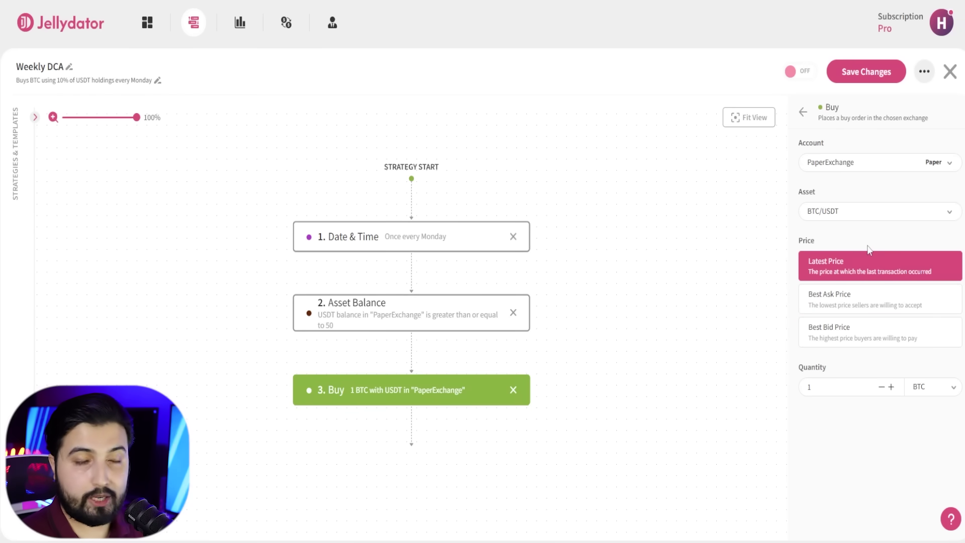
Set the Buy quantity to 10 '% of USDT'.
left_click(935, 388)
left_click(936, 428)
left_click(818, 385)
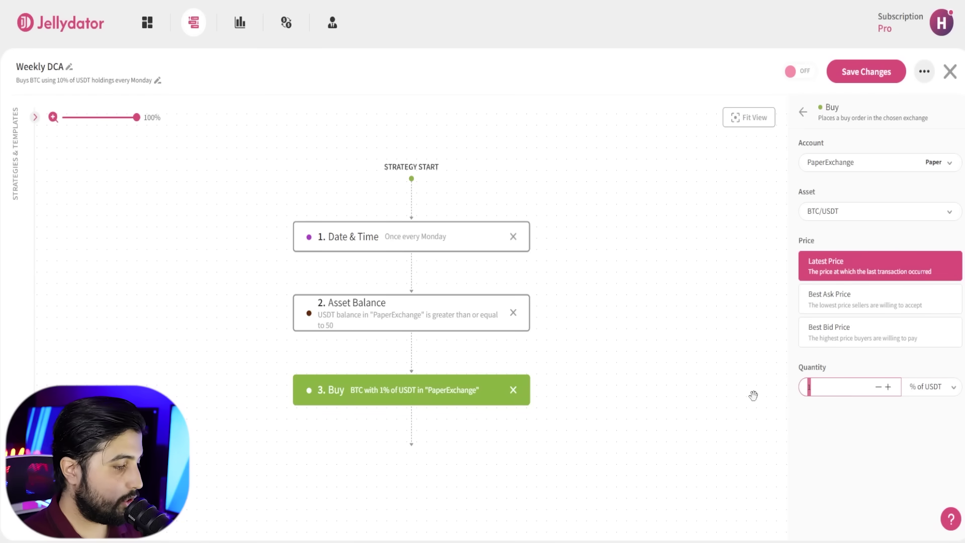
type("0")
left_click(837, 458)
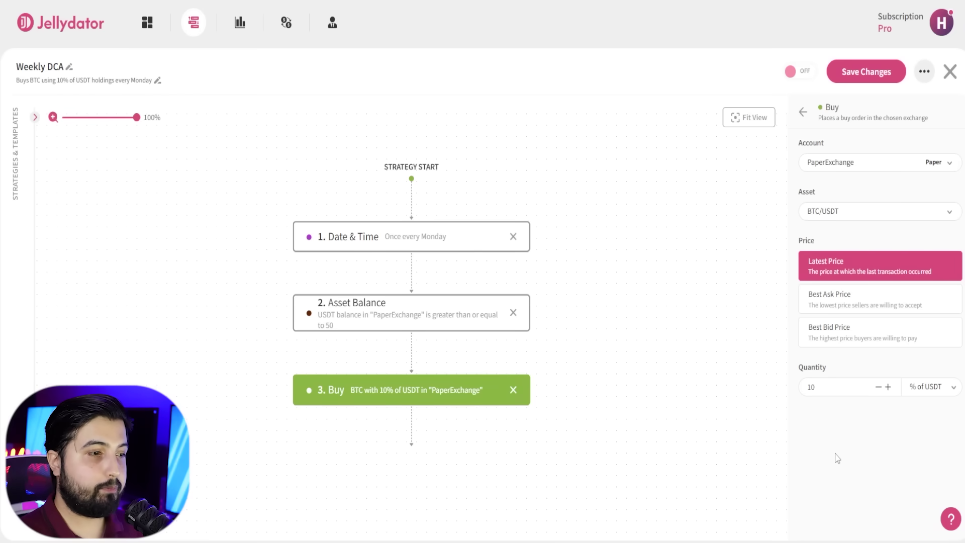
left_click(665, 296)
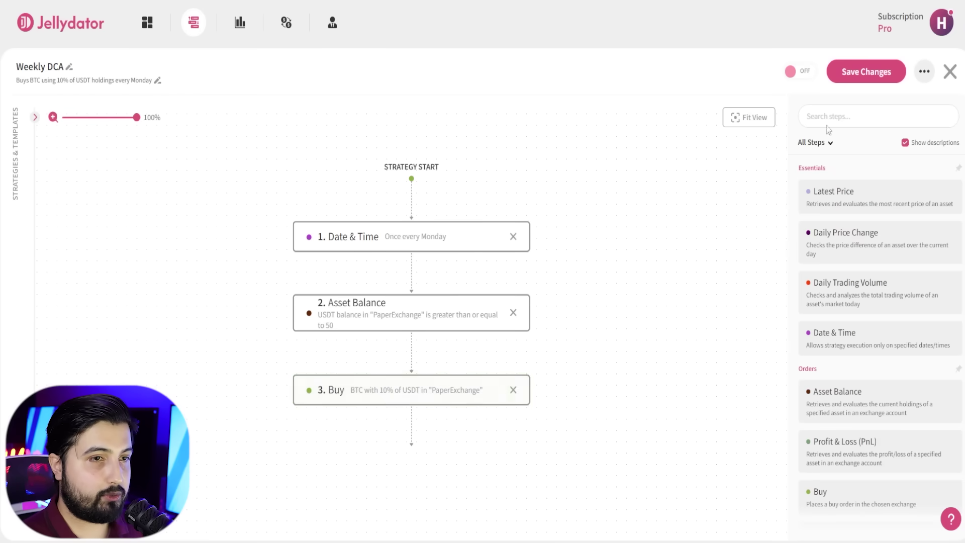
Save Weekly DCA's changes and flip its toggle from OFF to ON.
left_click(867, 71)
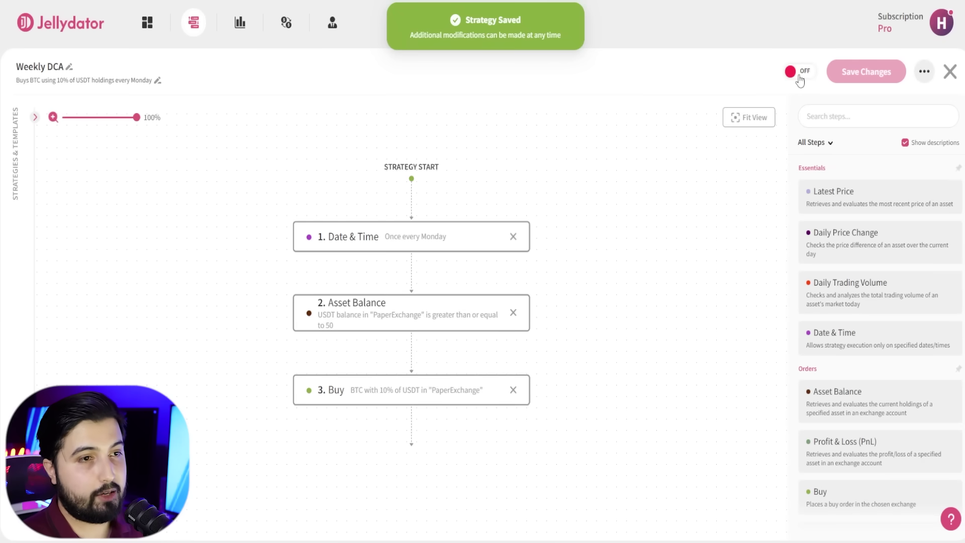
left_click(799, 75)
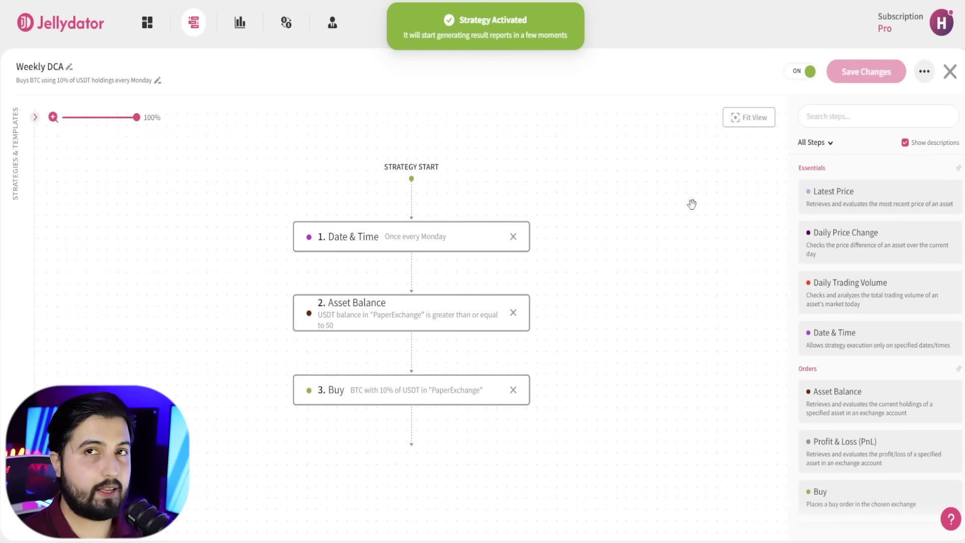